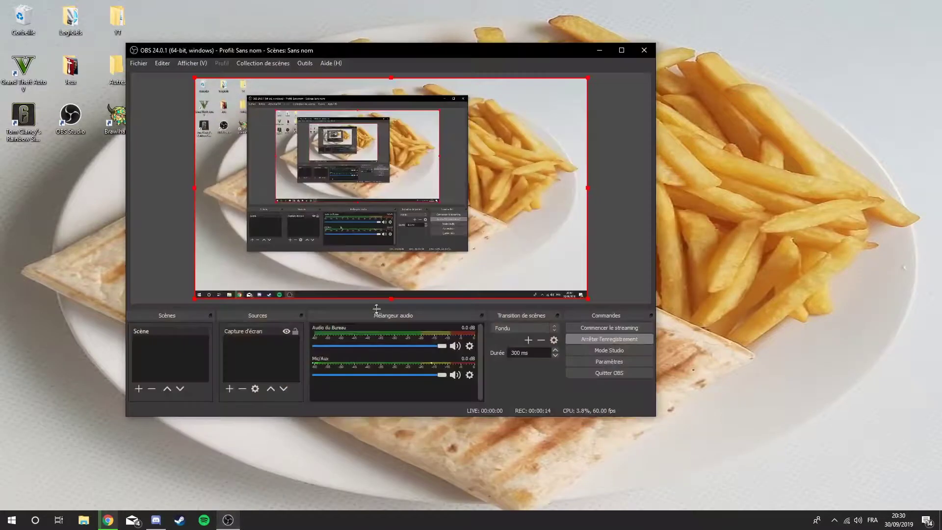
left_click_drag(366, 49, 344, 112)
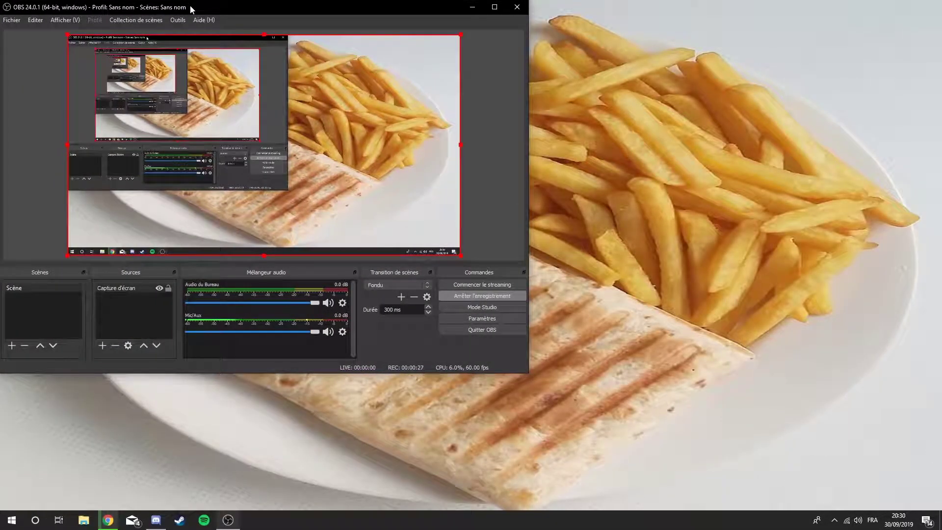
left_click_drag(190, 5, 428, 114)
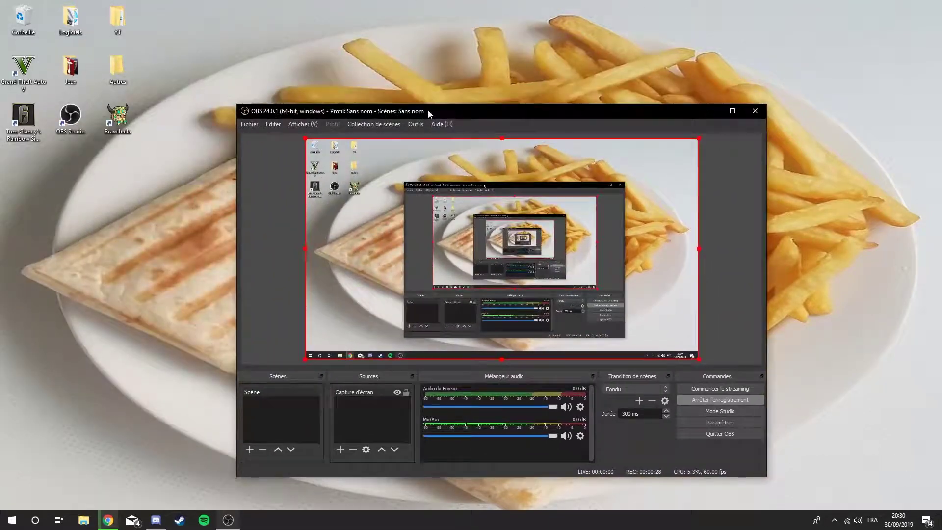
- Switch to Chrome and choose the Windows version of OBS Studio on obsproject.com/fr
left_click(110, 522)
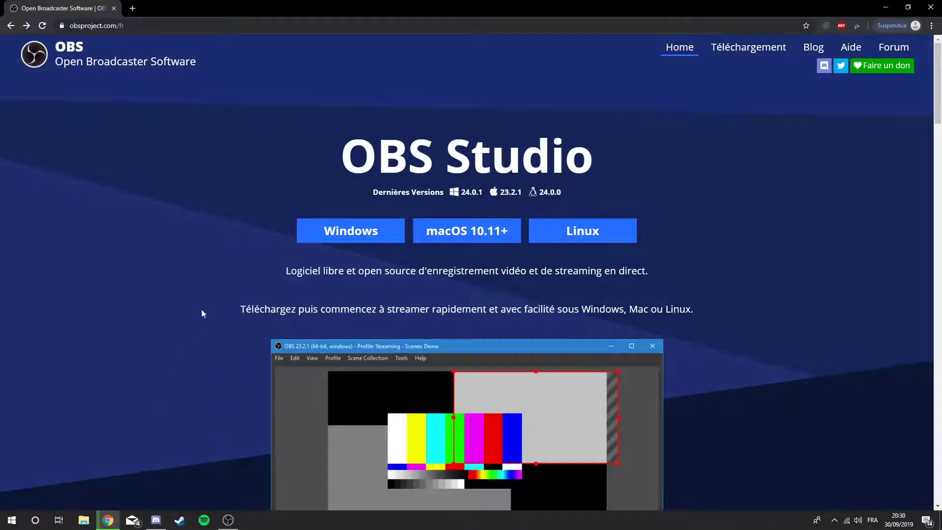
left_click(145, 25)
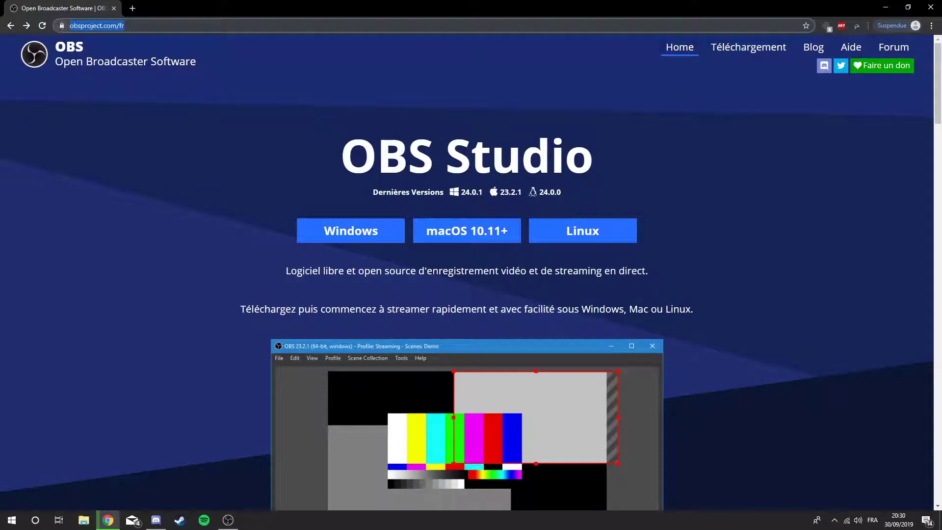
left_click(182, 156)
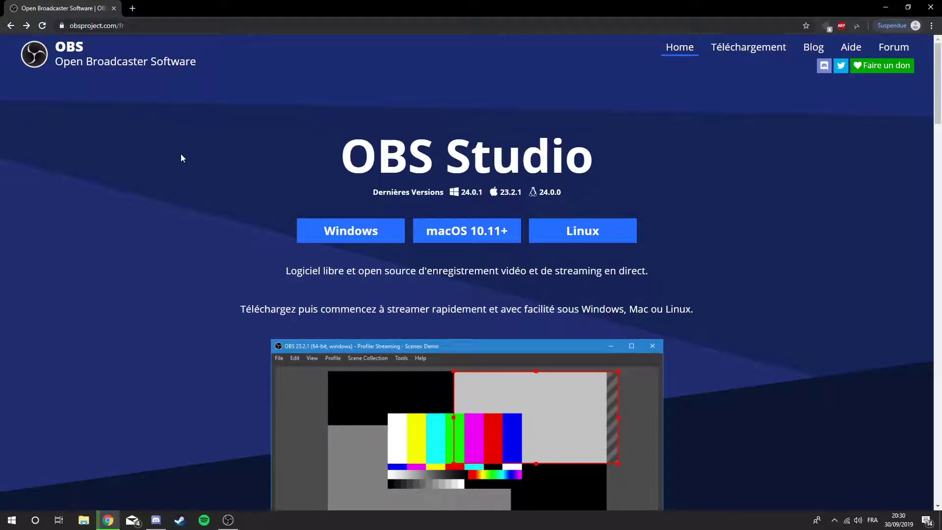
left_click_drag(316, 167, 599, 155)
left_click(600, 155)
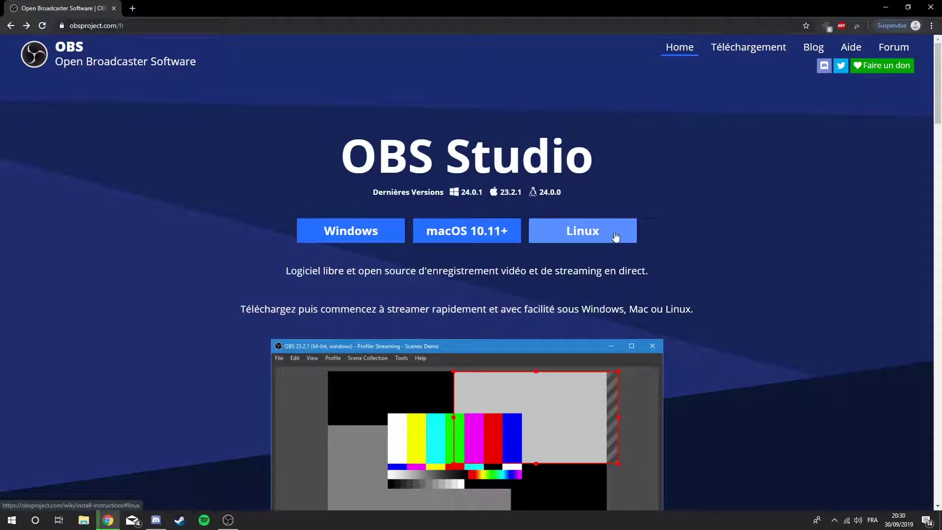
left_click(384, 235)
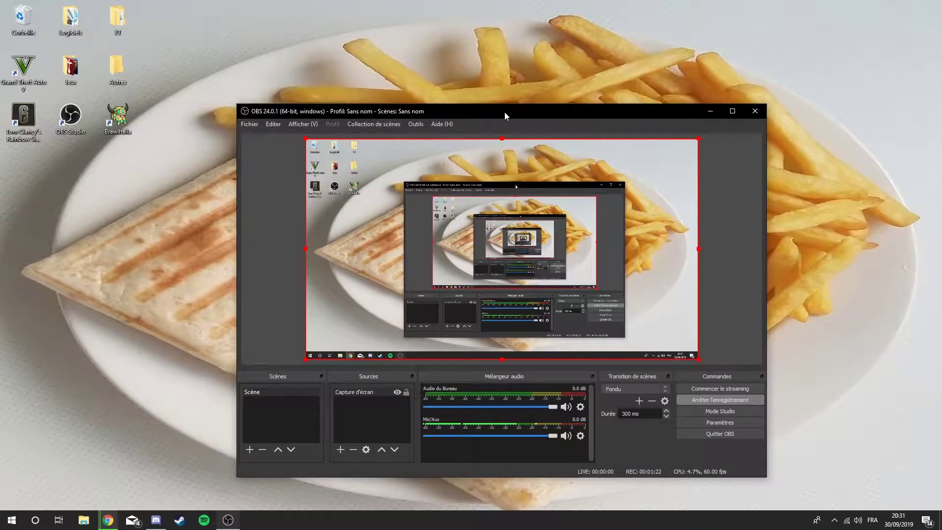
- Open the OBS settings, set the interface language to Azərbaycanca and apply it
left_click_drag(501, 110, 491, 71)
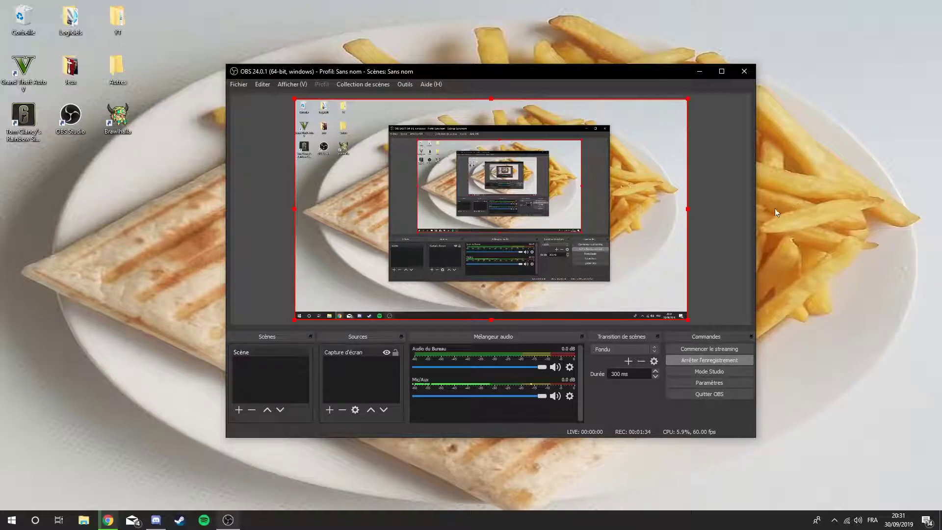
left_click(706, 383)
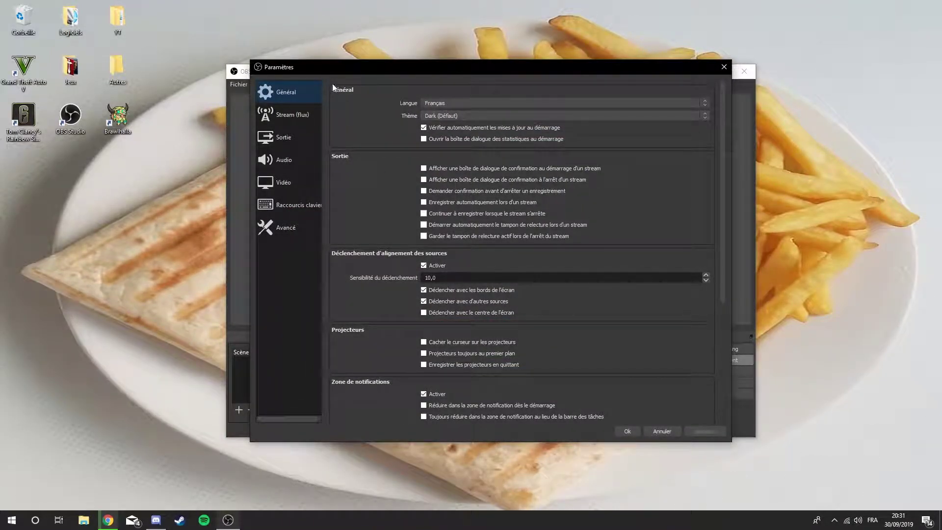
left_click(445, 102)
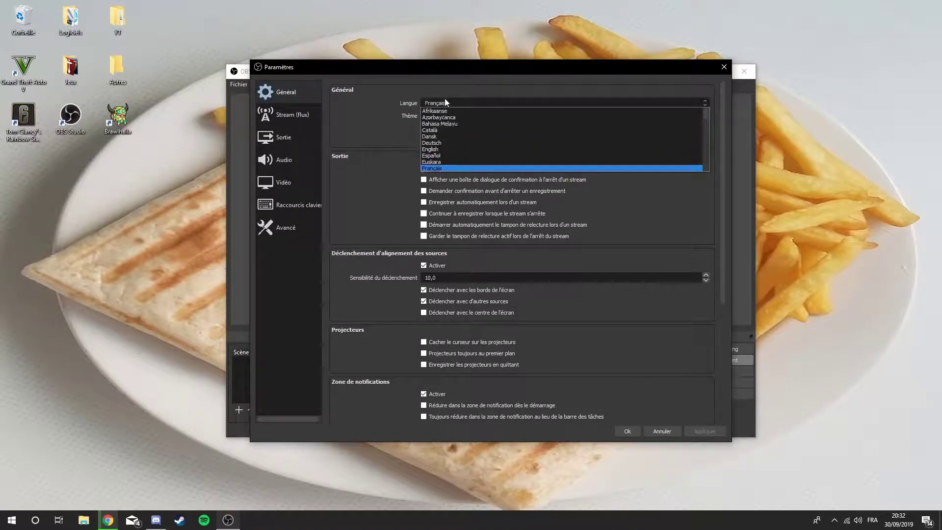
left_click(441, 117)
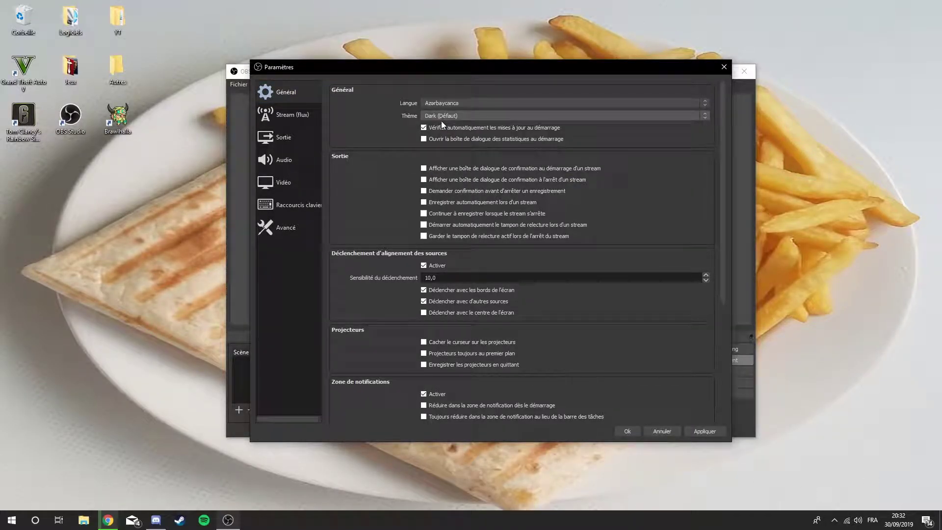
left_click(706, 432)
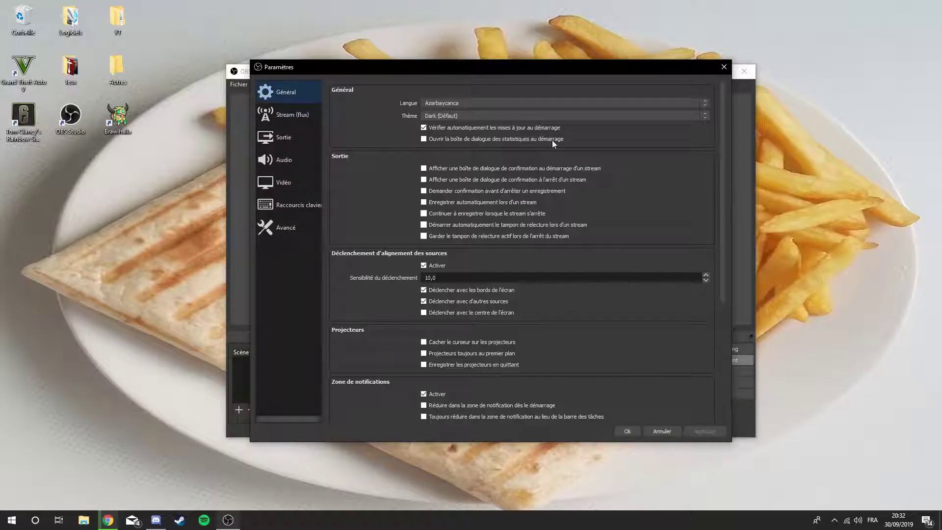
- Set the interface language back to Français and apply it
left_click(469, 102)
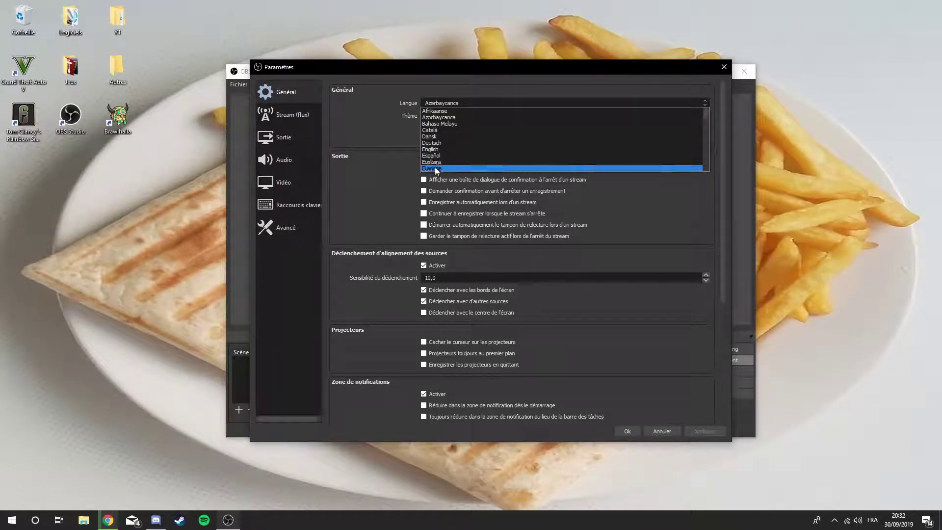
left_click(469, 168)
left_click(699, 432)
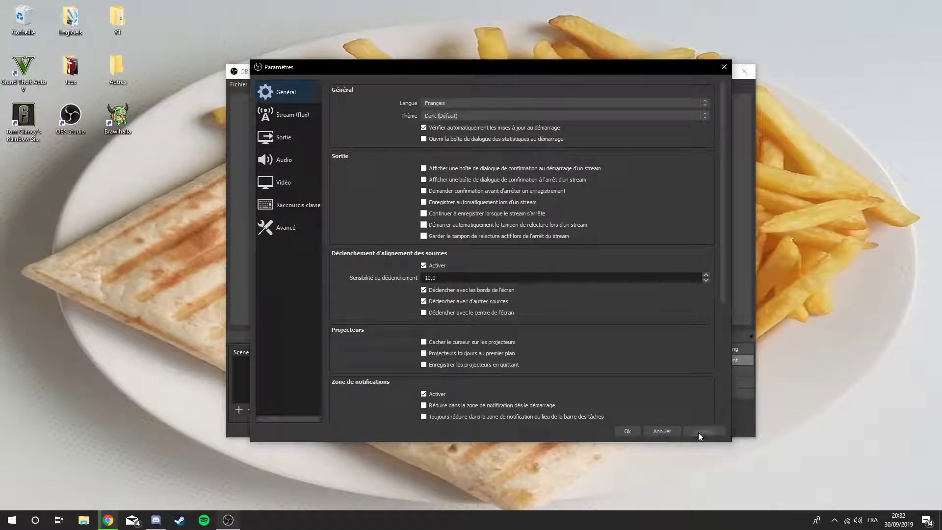
- Try out the Rachni, System and Acri interface themes in the general settings
left_click(444, 116)
left_click(435, 136)
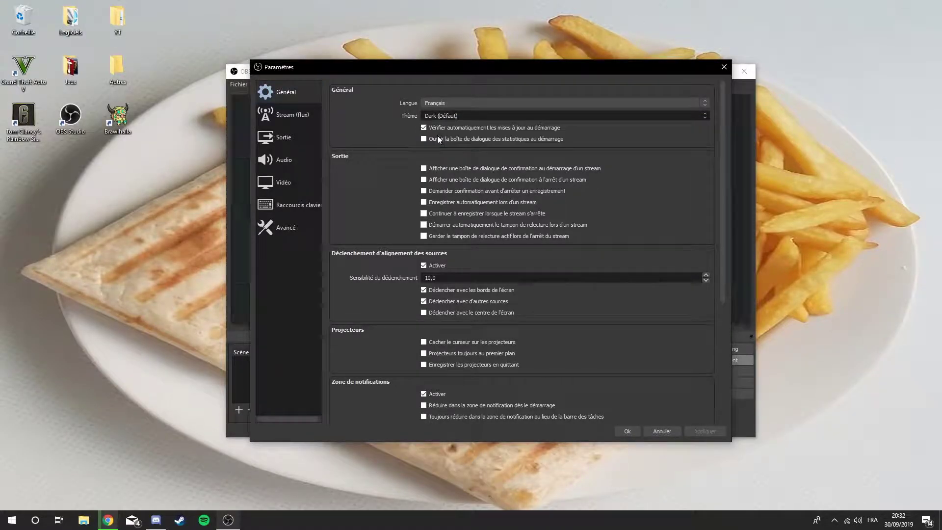
left_click_drag(373, 68, 365, 103)
left_click(433, 158)
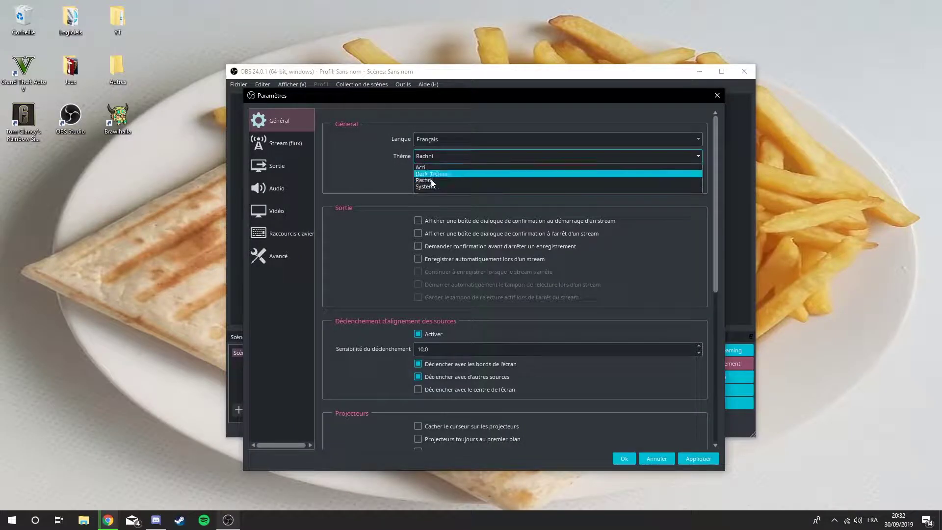
left_click(429, 188)
left_click(432, 140)
left_click(431, 147)
left_click(429, 140)
left_click(432, 156)
left_click(431, 145)
left_click(430, 153)
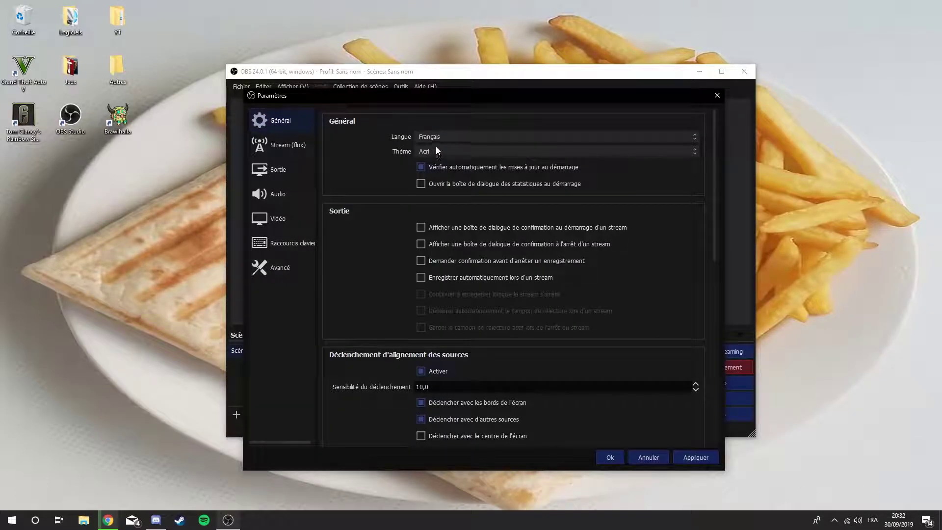
- Set the theme back to Dark (Défaut) and close the settings
left_click(429, 149)
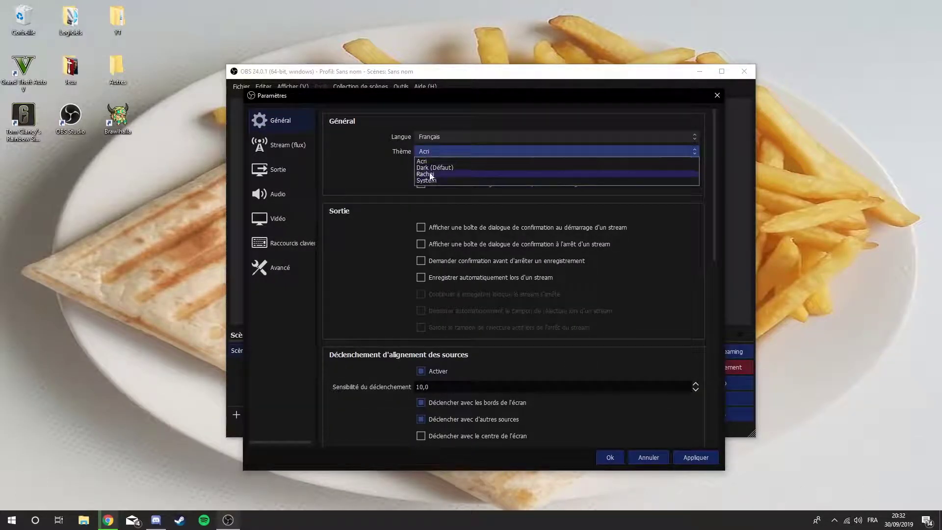
left_click(430, 174)
left_click(614, 457)
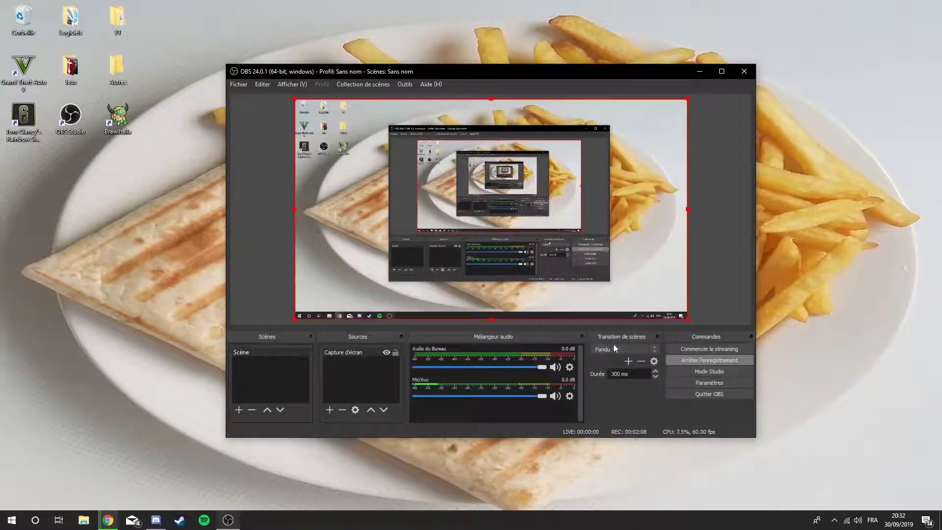
- Reopen the settings and look through the general options down to the Multi-aperçu section
left_click(702, 383)
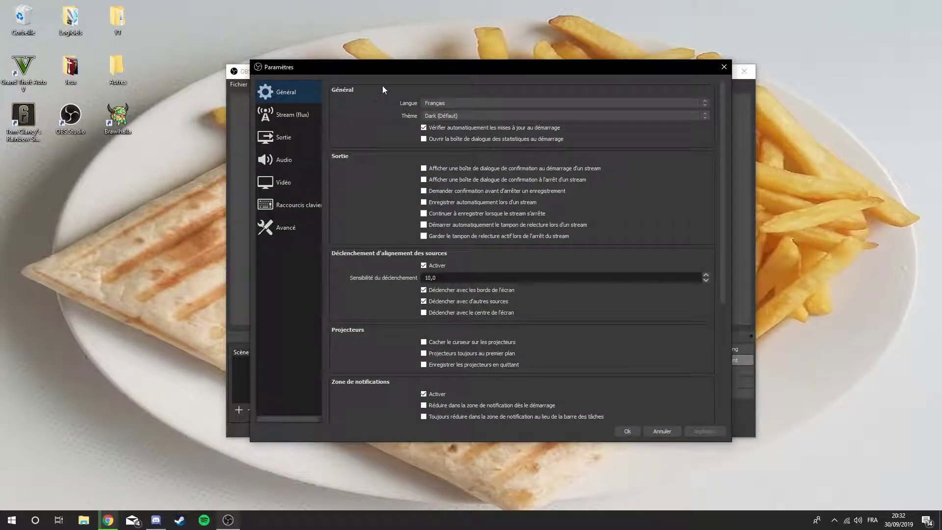
scroll(434, 155, "down", 4)
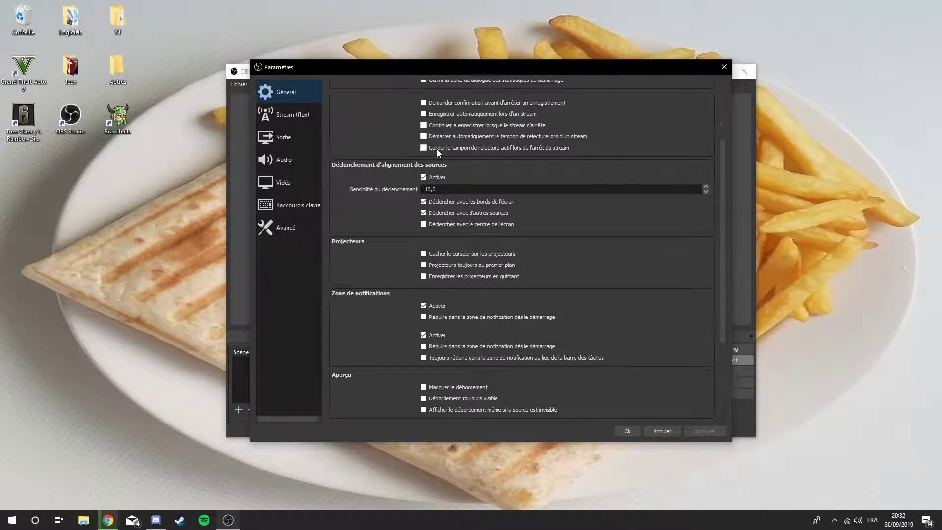
scroll(490, 403, "down", 2)
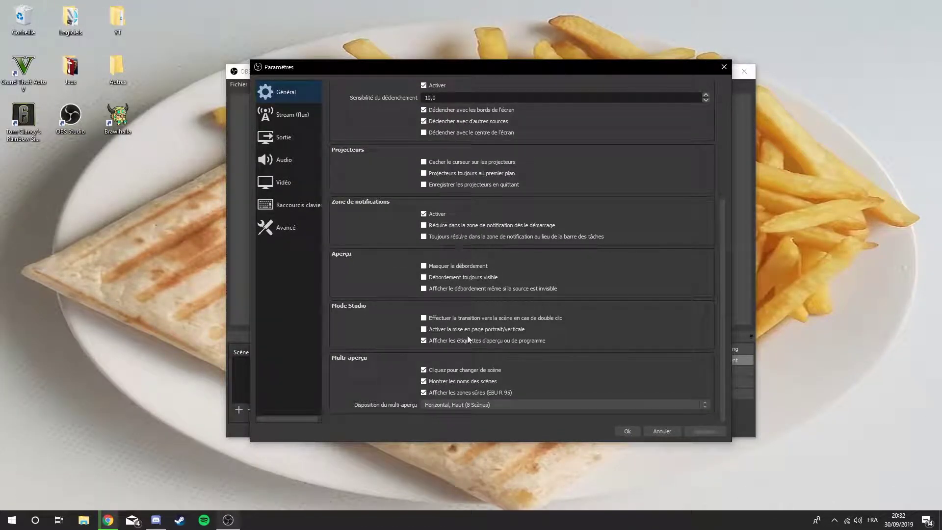
scroll(485, 246, "up", 2)
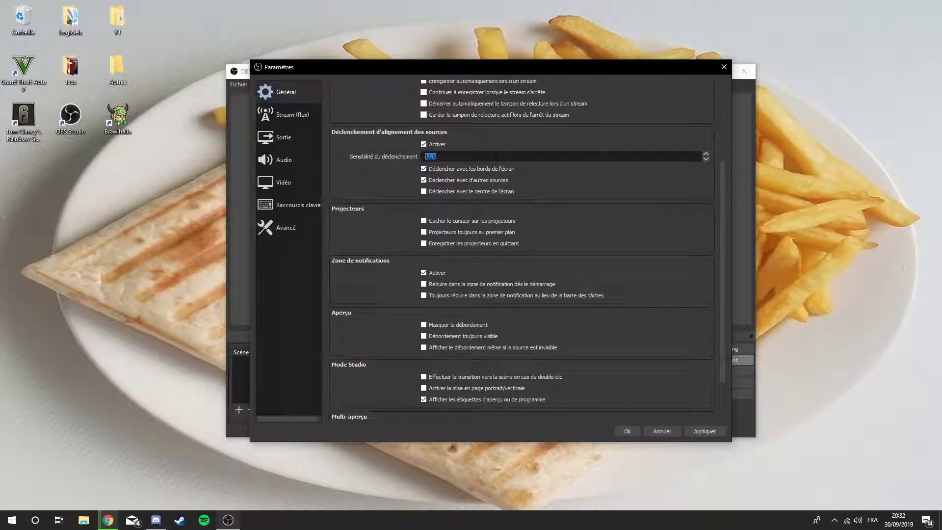
- Review the streaming service settings and the output settings for streaming and recording
left_click(280, 114)
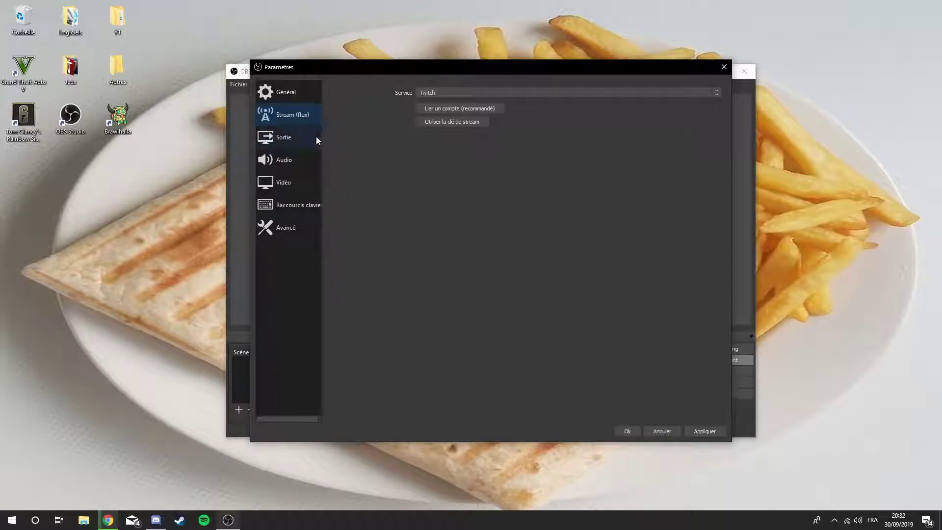
left_click(290, 136)
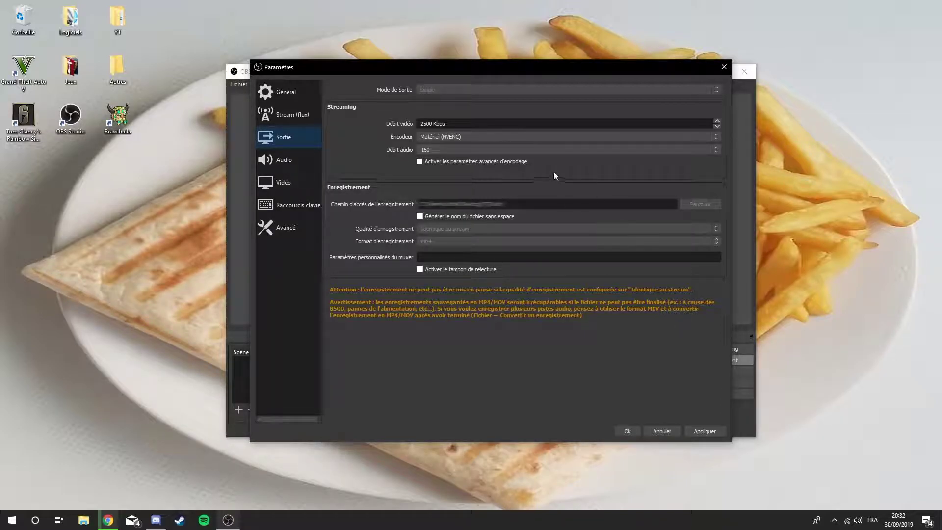
left_click(424, 208)
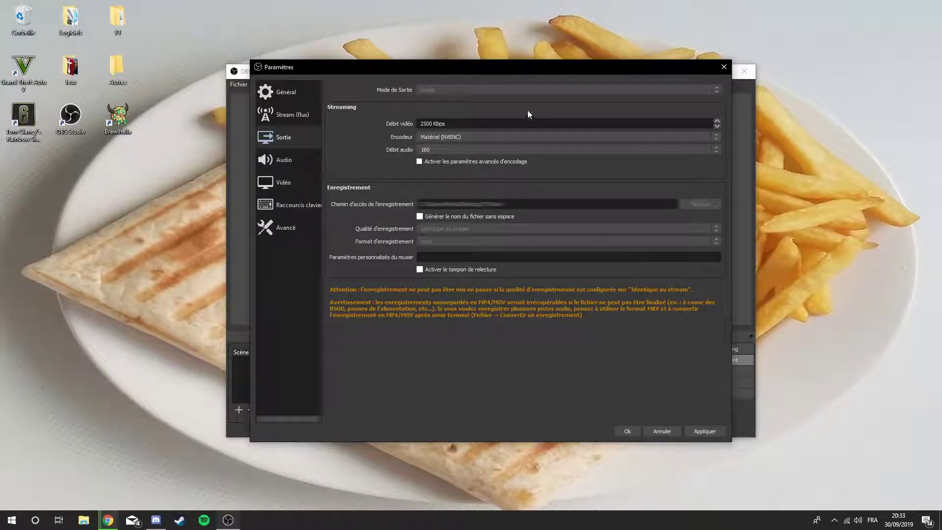
- In the audio settings, use Par défaut for Audio du Bureau and Microphone (2- BIRD UM1) for Audio Micro/Auxiliaire
left_click(298, 160)
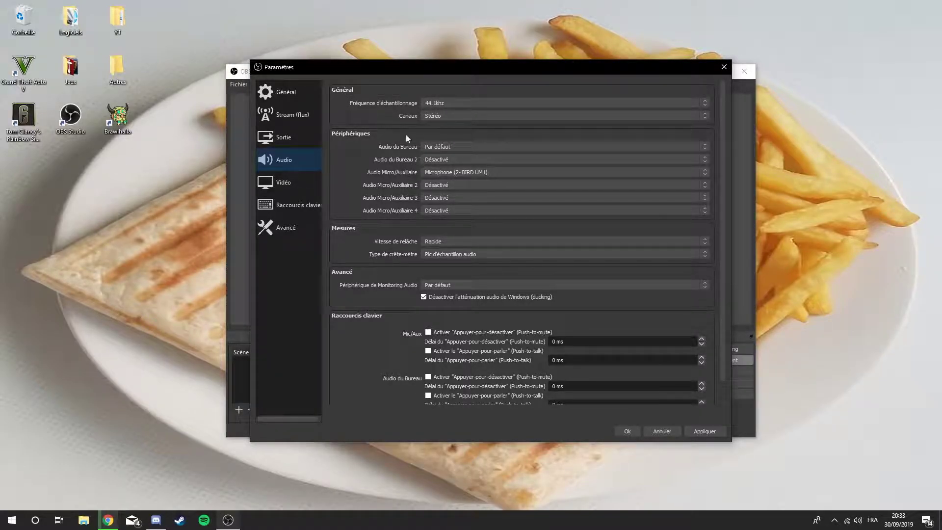
left_click(450, 143)
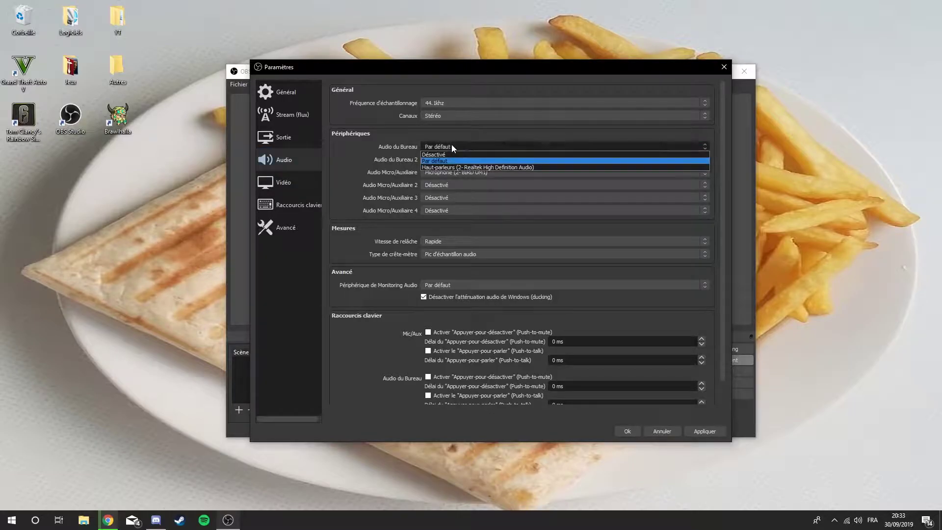
left_click(443, 145)
left_click(444, 143)
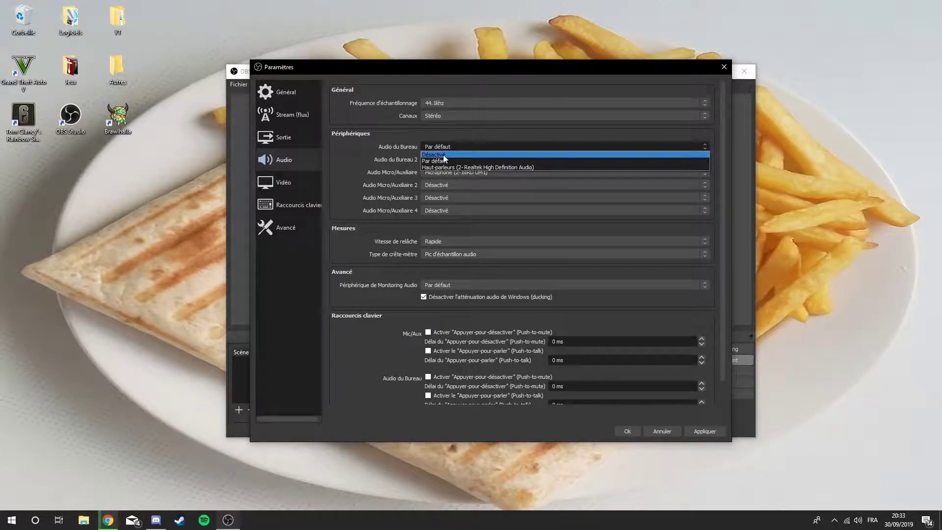
left_click(447, 161)
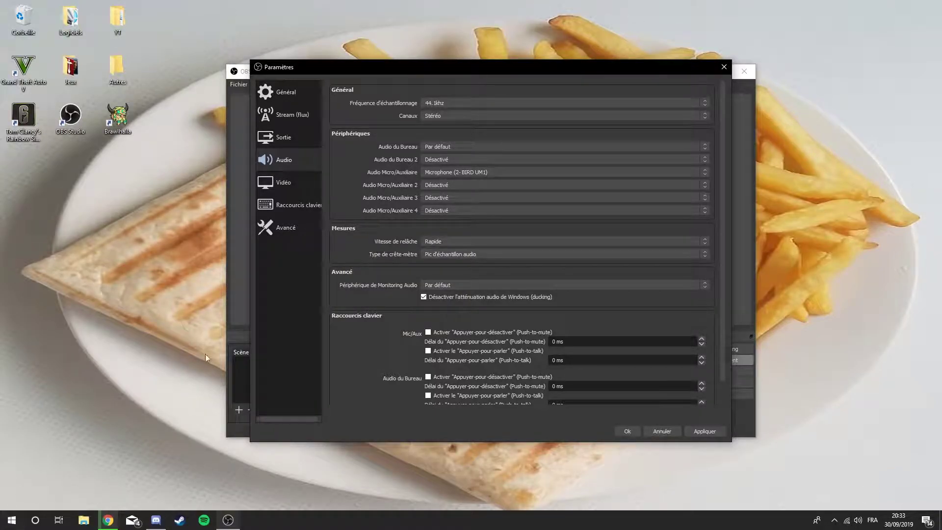
left_click(453, 171)
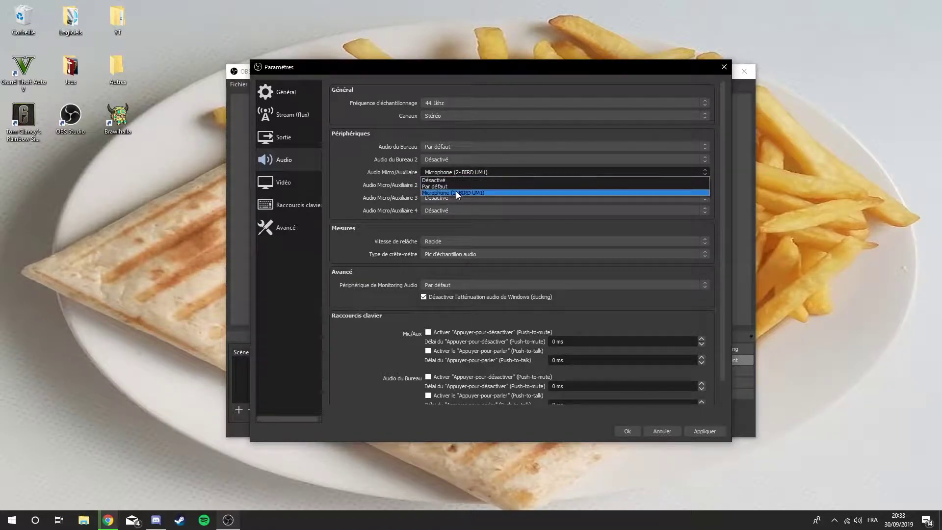
left_click(459, 172)
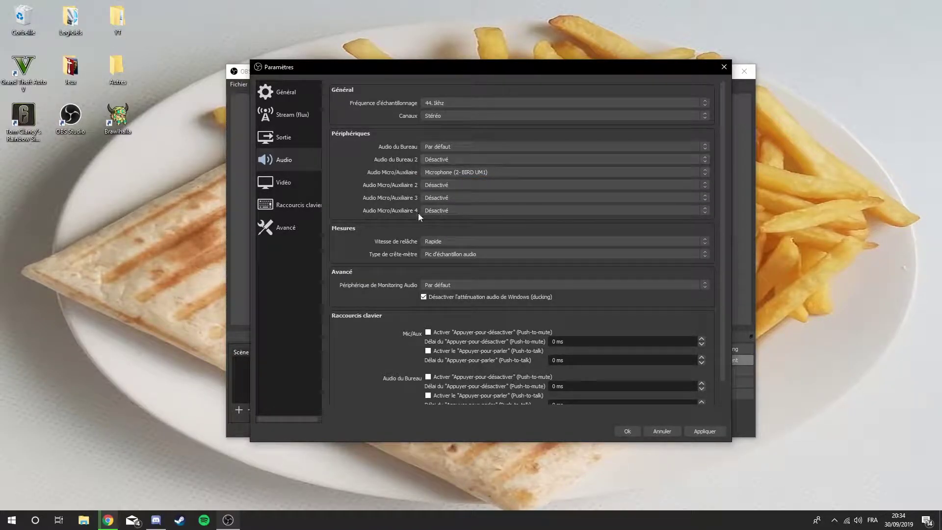
scroll(487, 351, "down", 1)
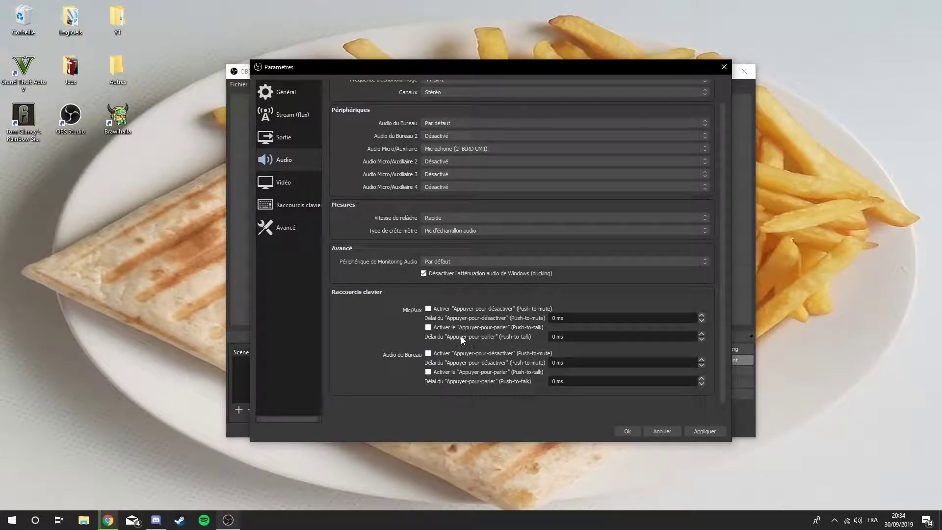
- Check the video resolution and frame rate settings and display the keyboard shortcut assignments
left_click(289, 179)
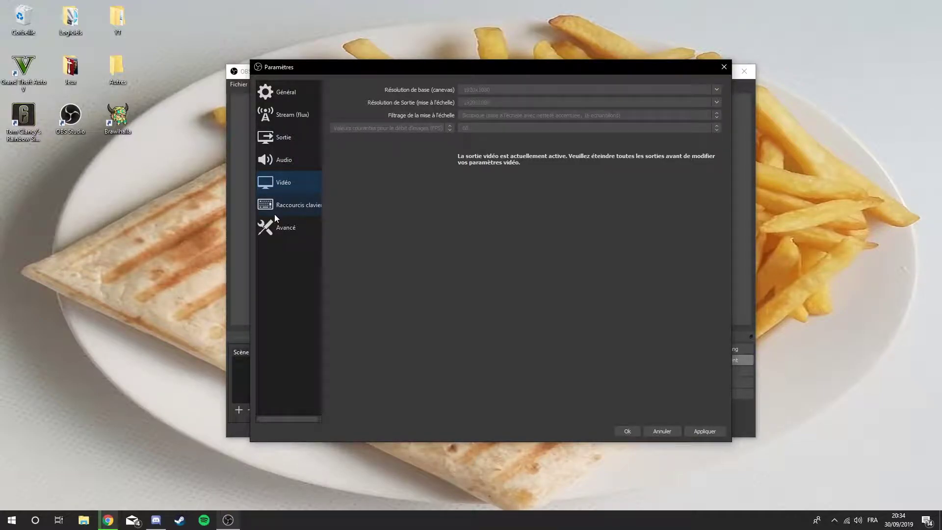
left_click(294, 206)
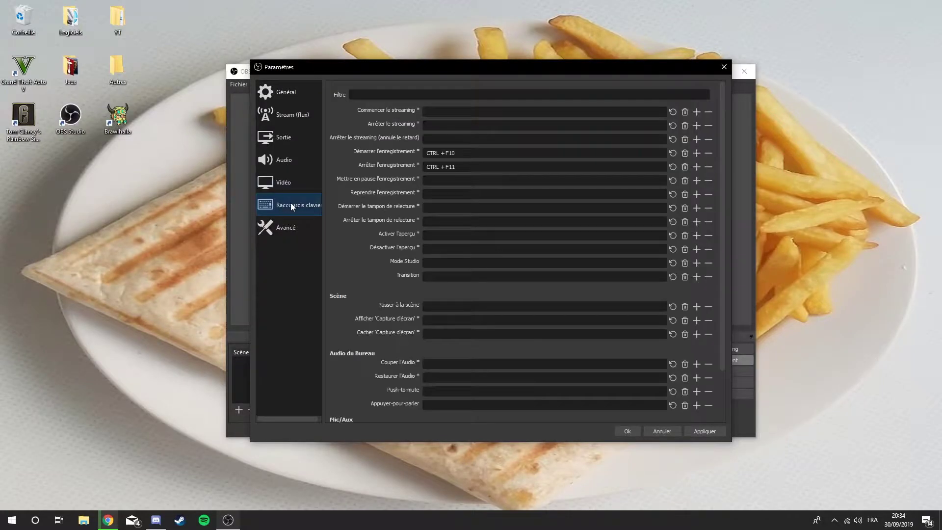
- Examine the keyboard shortcuts for starting and stopping the recording and the other assignable actions
key("ctrl+F10")
key("ctrl+F11")
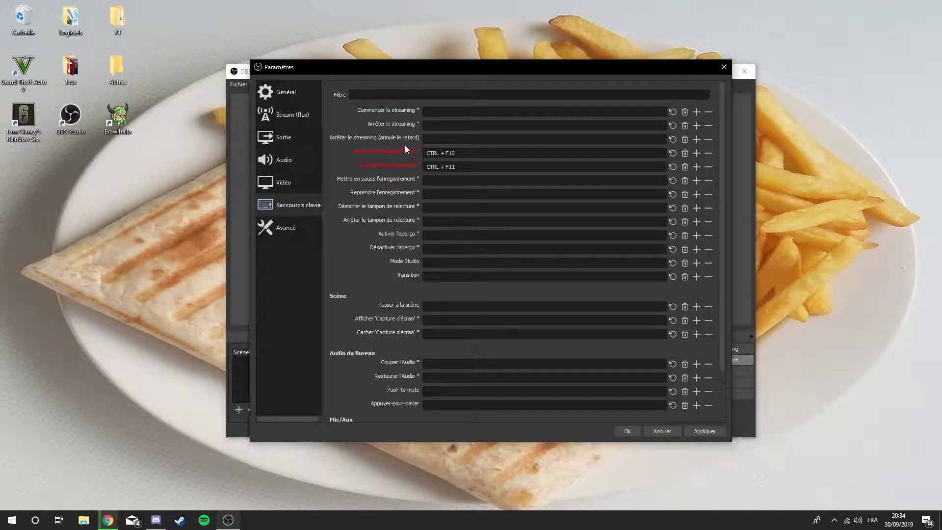
scroll(578, 149, "down", 2)
scroll(582, 147, "up", 2)
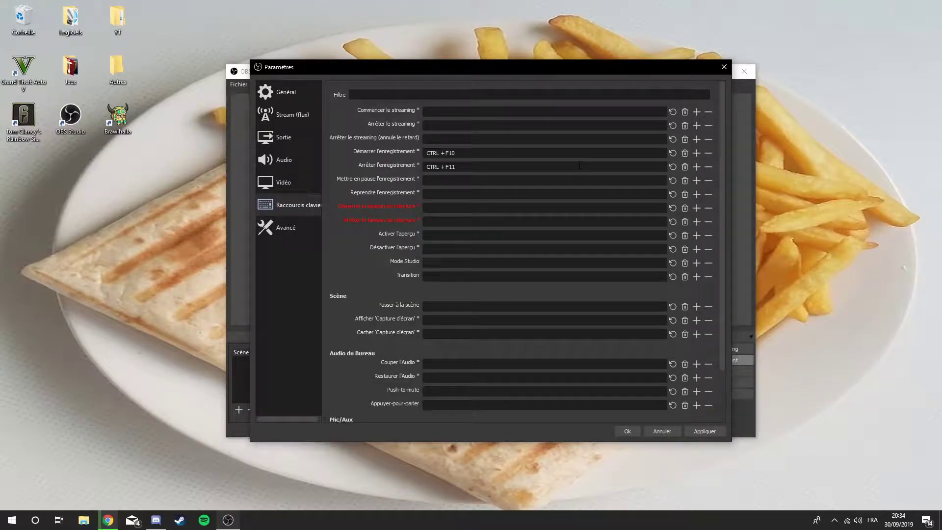
- Look through the advanced settings down to the Raccourcis clavier section and accept the settings
left_click(282, 229)
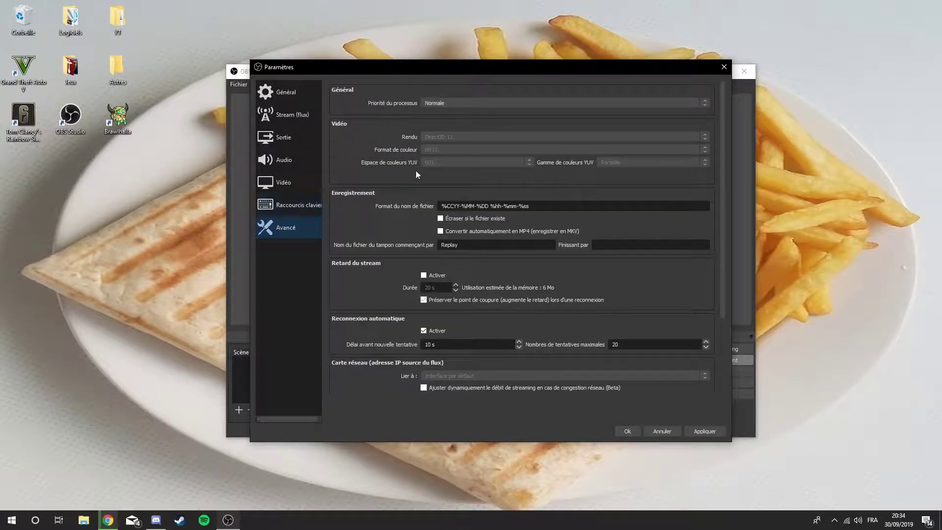
scroll(450, 194, "down", 4)
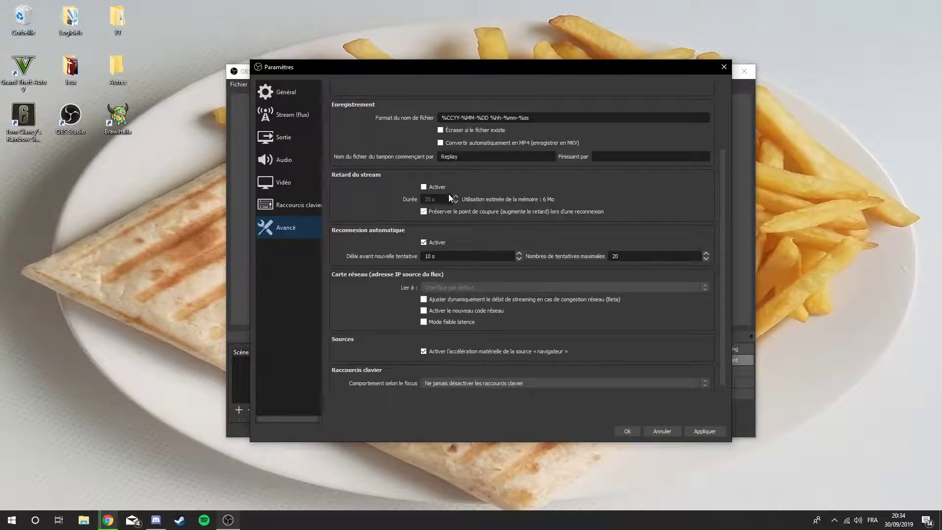
left_click(628, 431)
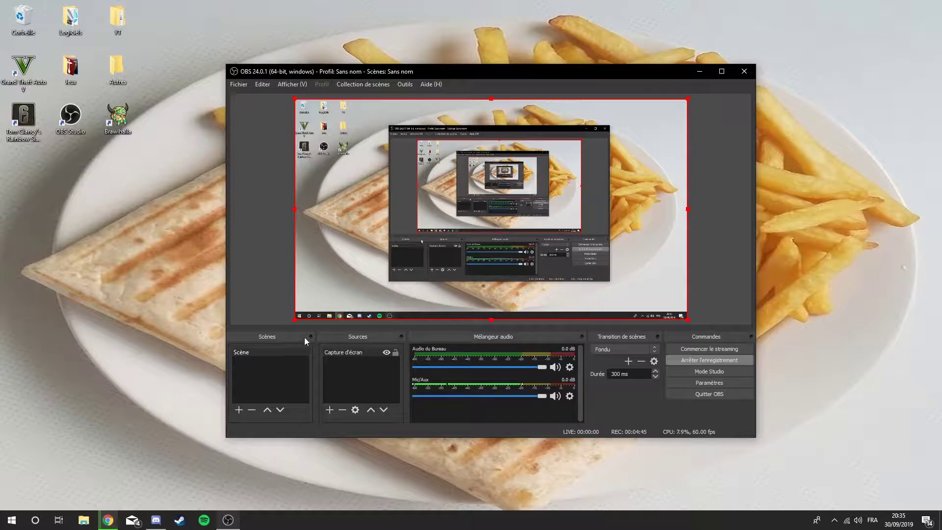
- Add a second scene named Scène 2
left_click(239, 409)
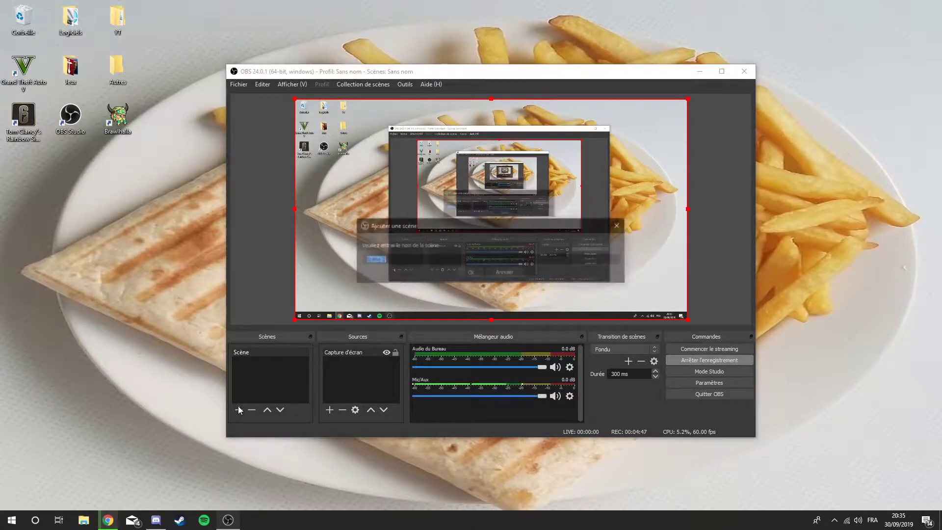
left_click(472, 276)
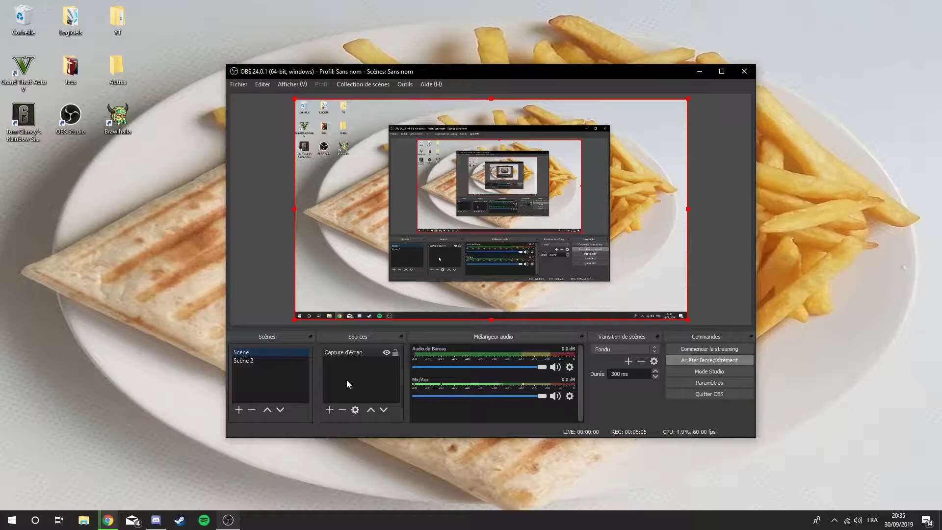
- Look through the source types that can be added to the scene and close the list without adding one
left_click(330, 409)
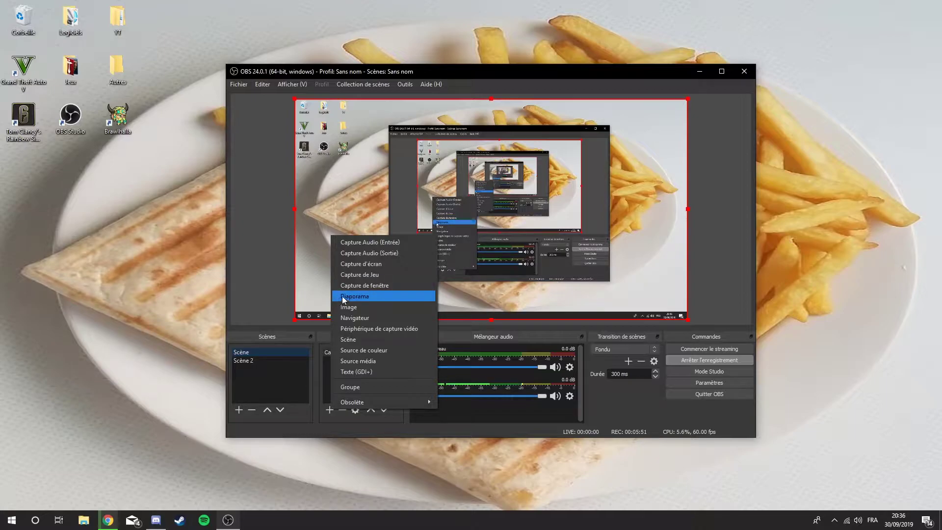
left_click(322, 363)
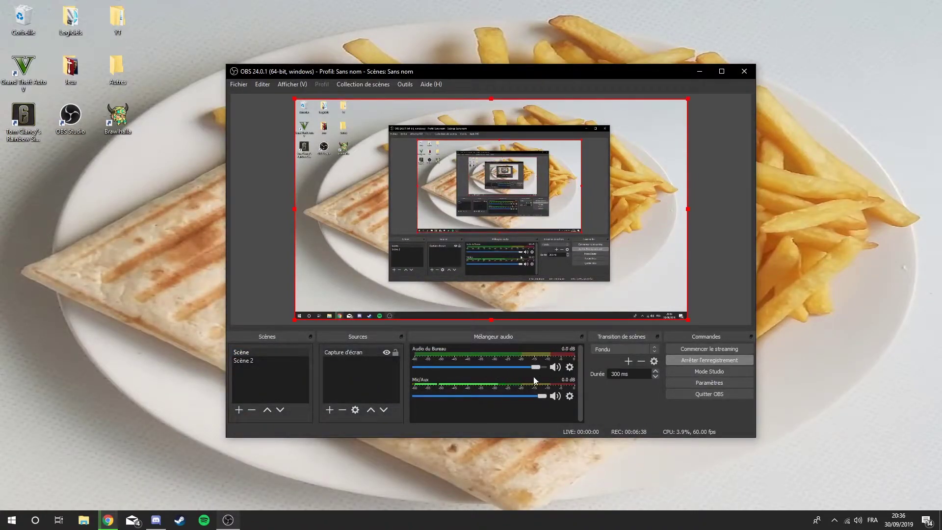
- Try out the Audio du Bureau volume in the mixer and return it to 0.0 dB
mouse_move(528, 368)
left_mouse_down()
mouse_move(523, 380)
mouse_move(432, 378)
mouse_move(545, 367)
left_mouse_up()
mouse_move(537, 368)
left_mouse_down()
mouse_move(459, 368)
mouse_move(546, 368)
left_mouse_up()
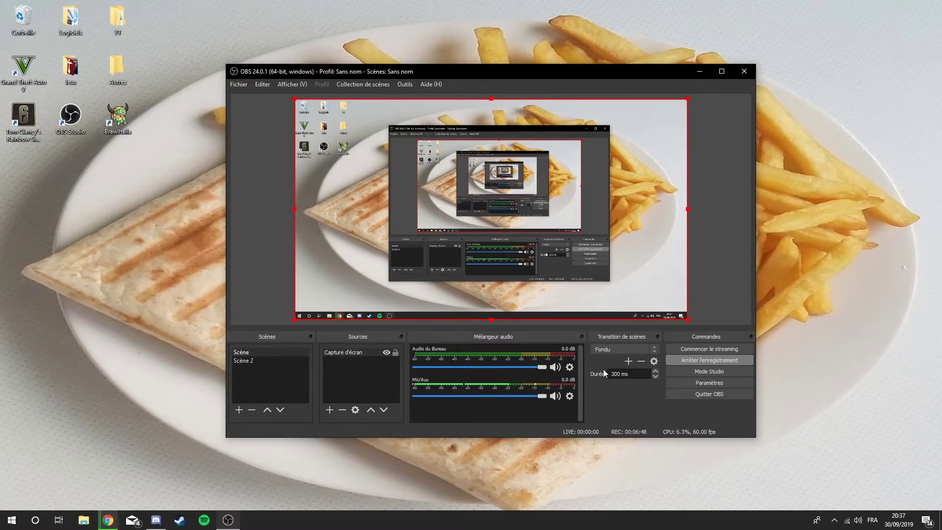